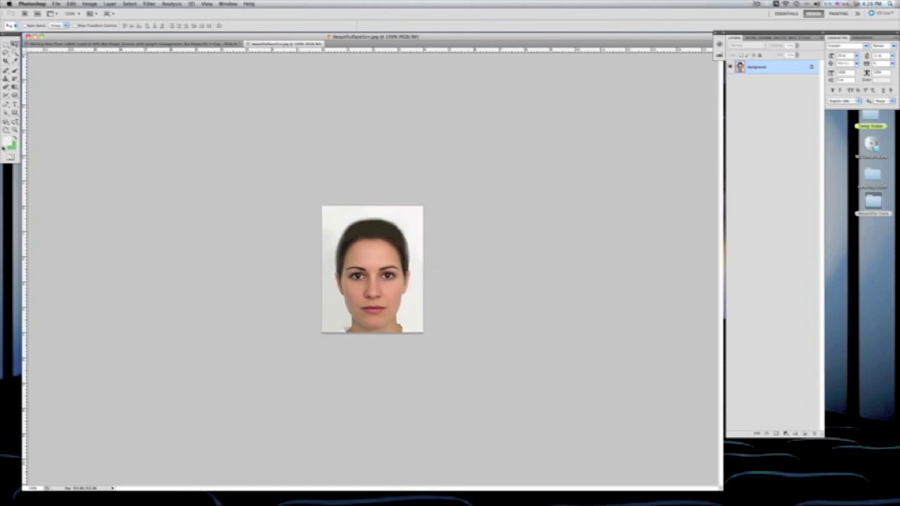
- Open the portrait in the Liquify filter and enlarge both eyes with the Bloat tool
mouse_move(149, 3)
mouse_down()
mouse_move(163, 55)
mouse_move(152, 73)
mouse_up()
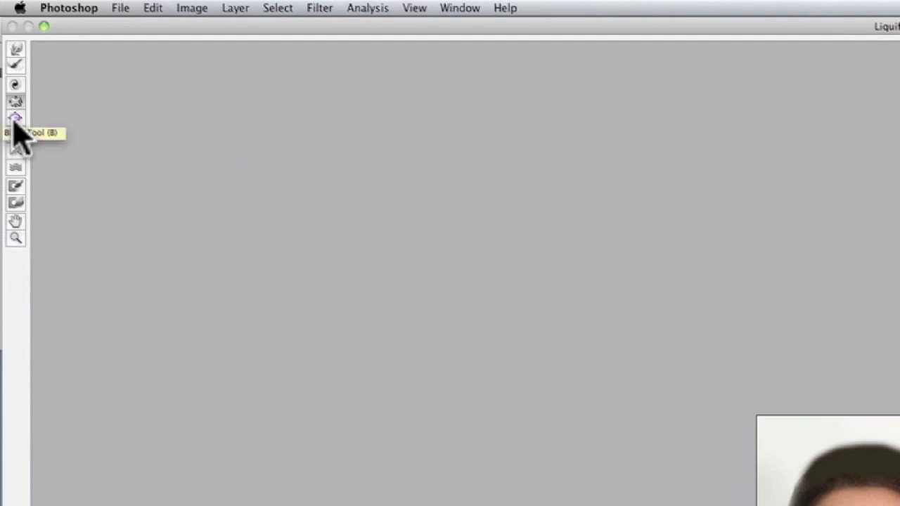
click(14, 124)
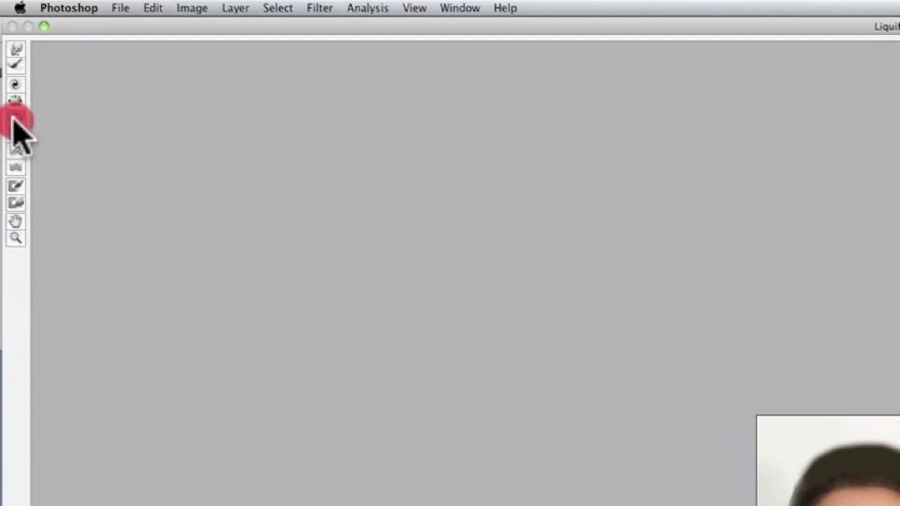
click(16, 102)
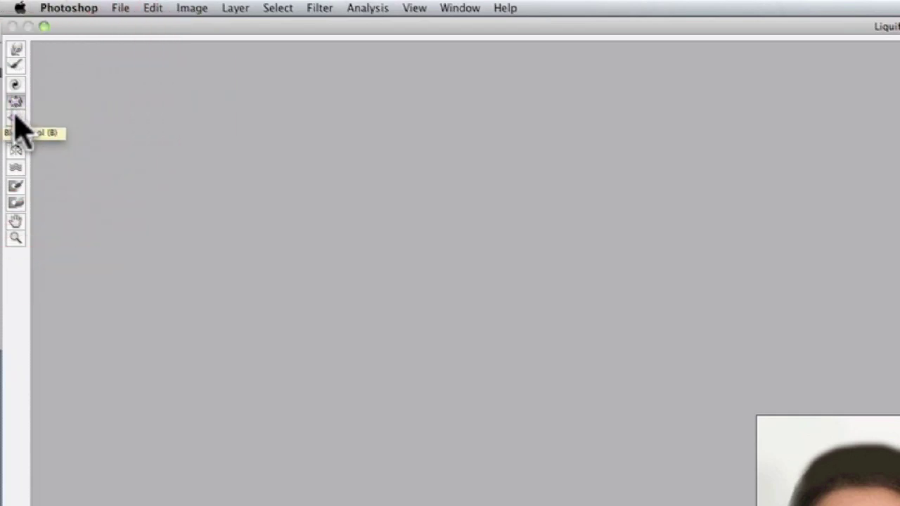
click(16, 121)
click(16, 125)
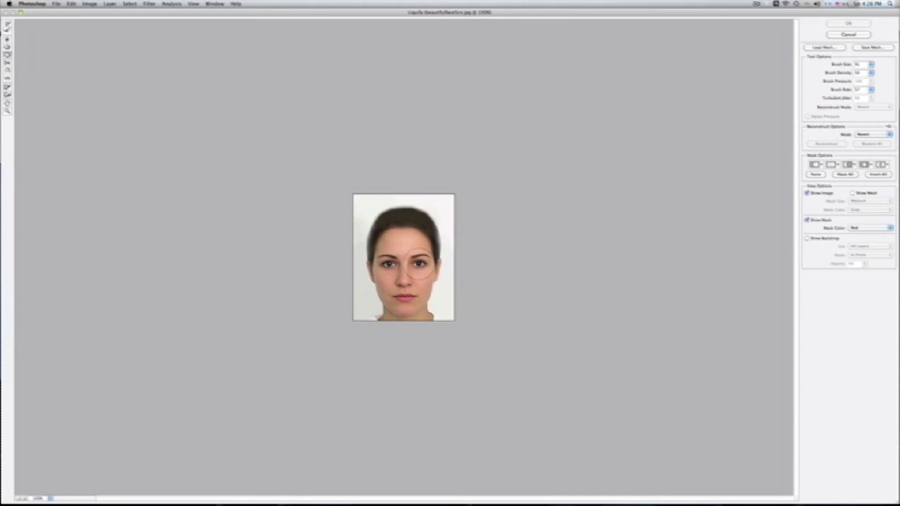
click(420, 269)
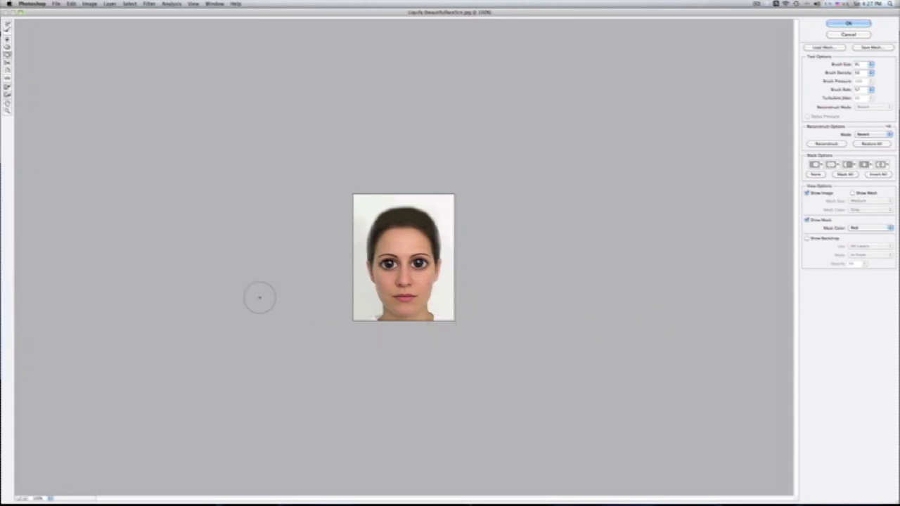
- Shrink the nose and narrow the jaw with the Pucker tool, and enlarge the top of the head with the Bloat tool
click(8, 51)
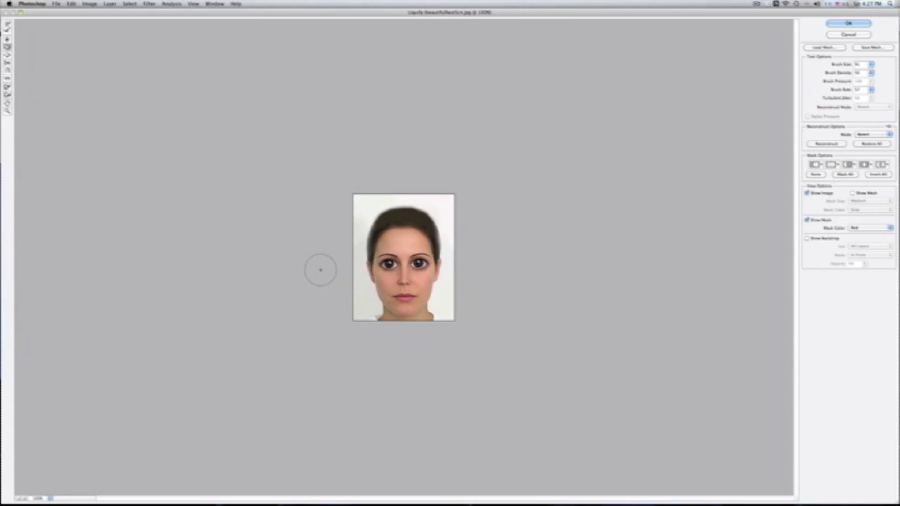
click(7, 56)
click(7, 47)
click(7, 54)
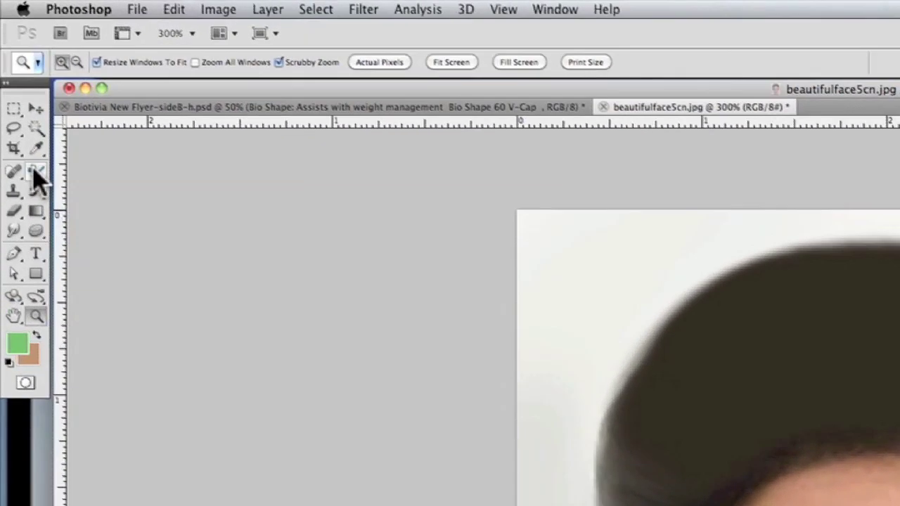
- Recolor the face's skin green with the Color Replacement tool, painting across the forehead and the rest of the face
click(37, 173)
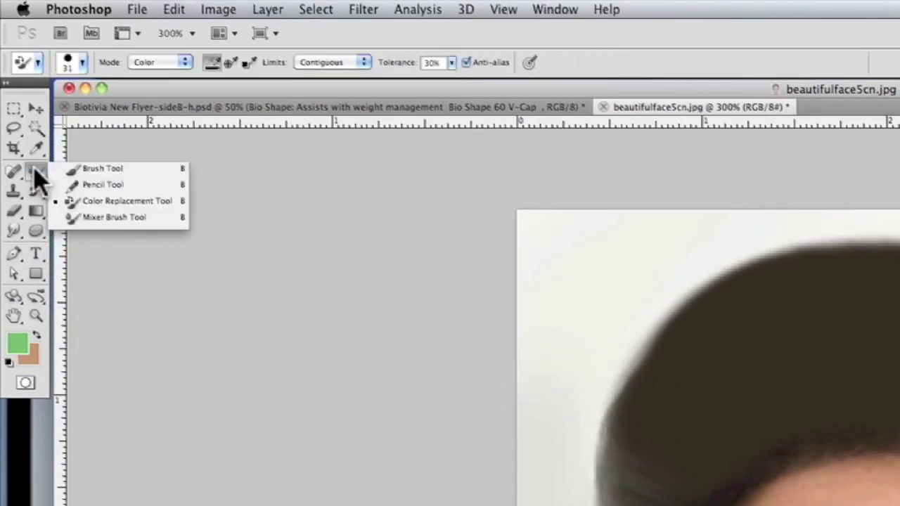
click(95, 201)
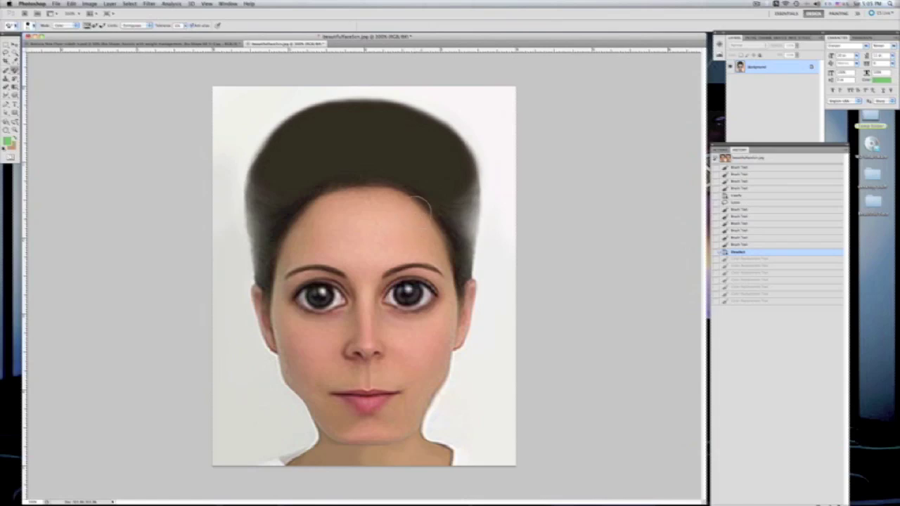
mouse_move(427, 206)
mouse_down()
mouse_move(429, 218)
mouse_move(419, 199)
mouse_move(387, 184)
mouse_up()
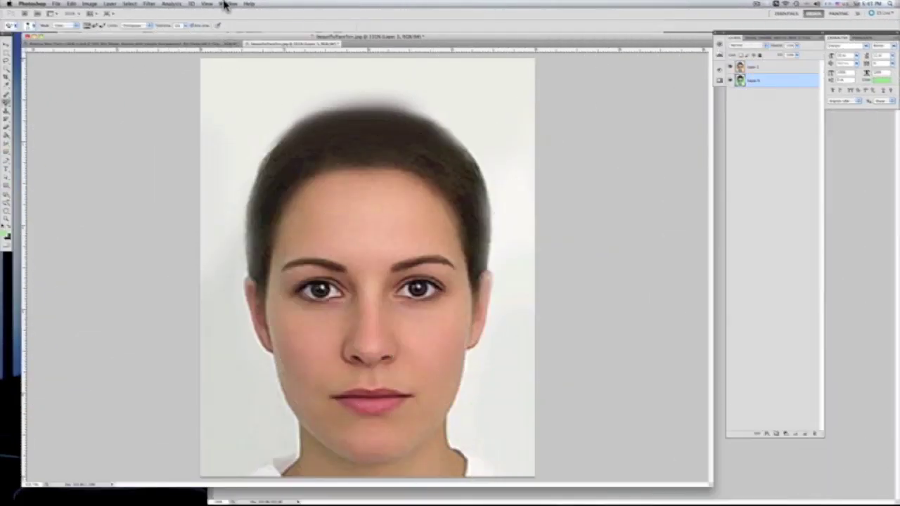
- Display the frame animation timeline and add a second frame in which the normal face on Layer 1 is hidden
click(225, 4)
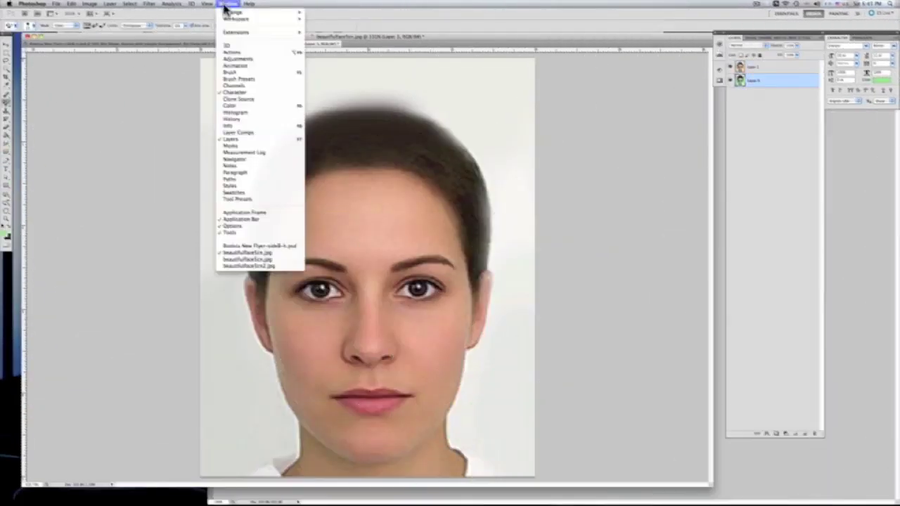
click(237, 67)
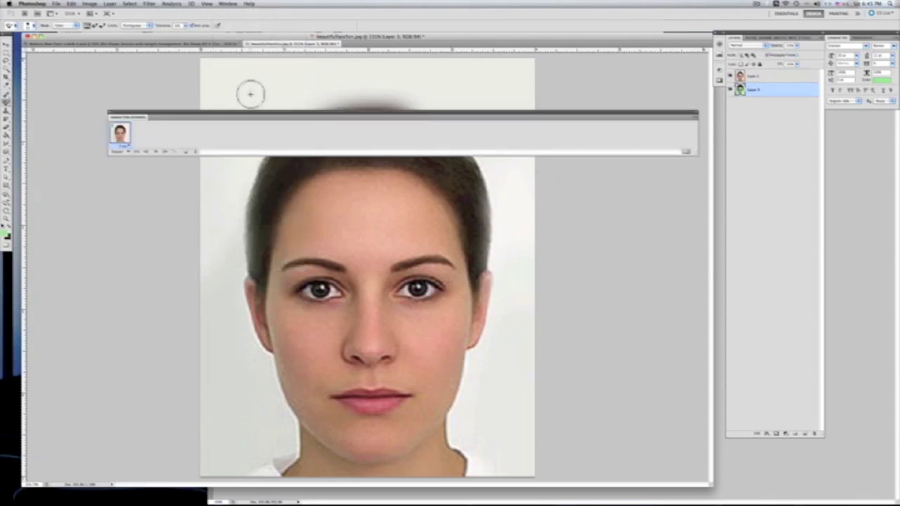
drag(255, 117, 255, 163)
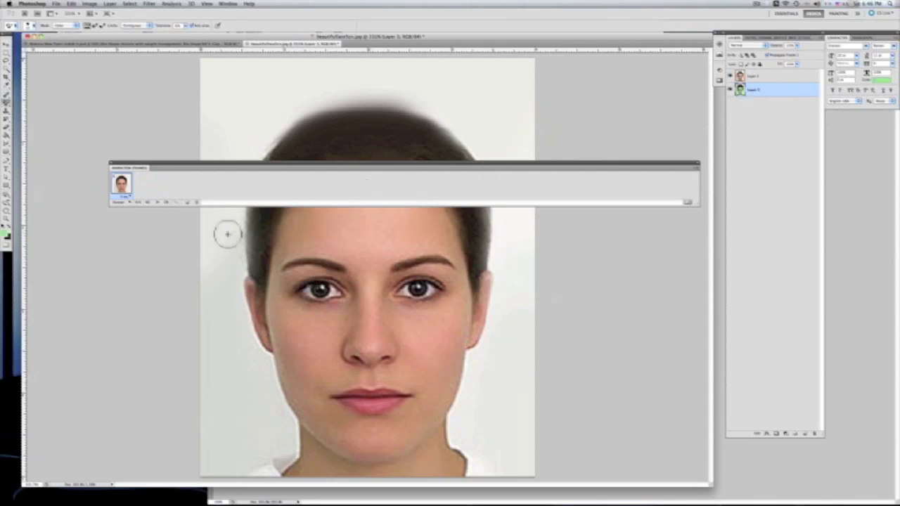
click(187, 203)
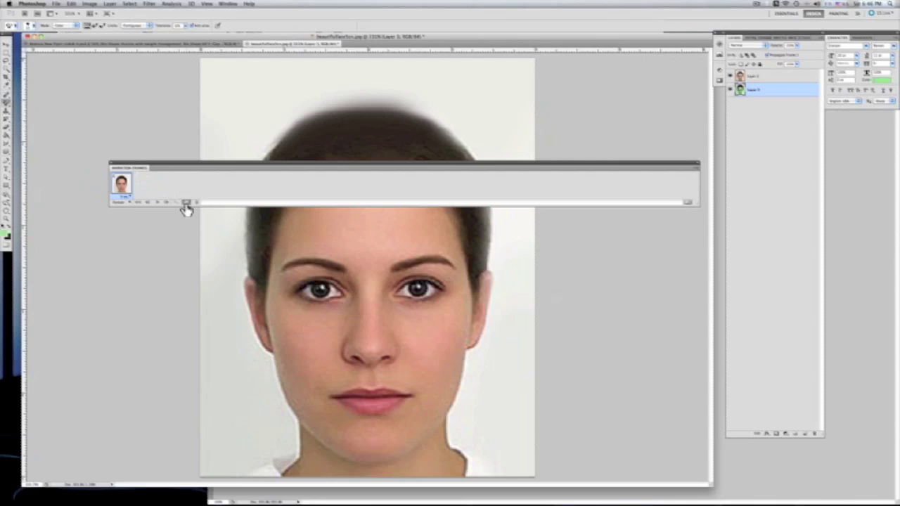
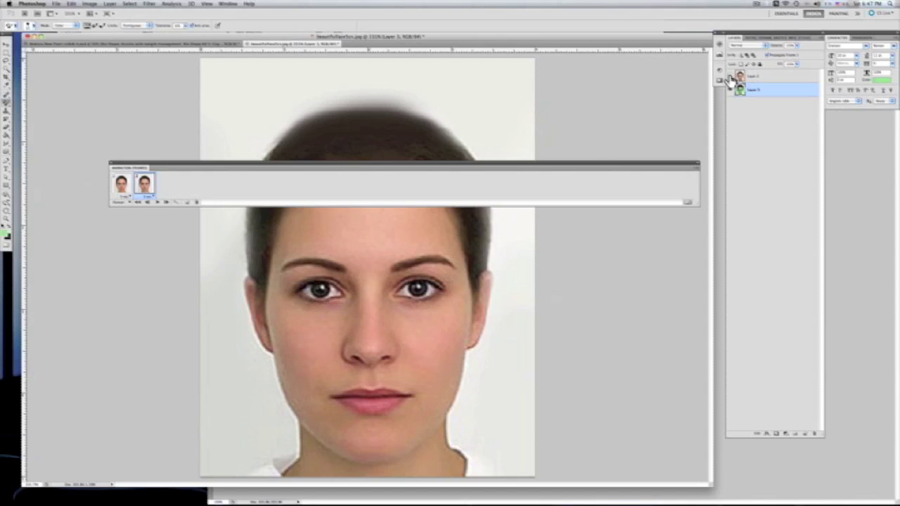
click(730, 76)
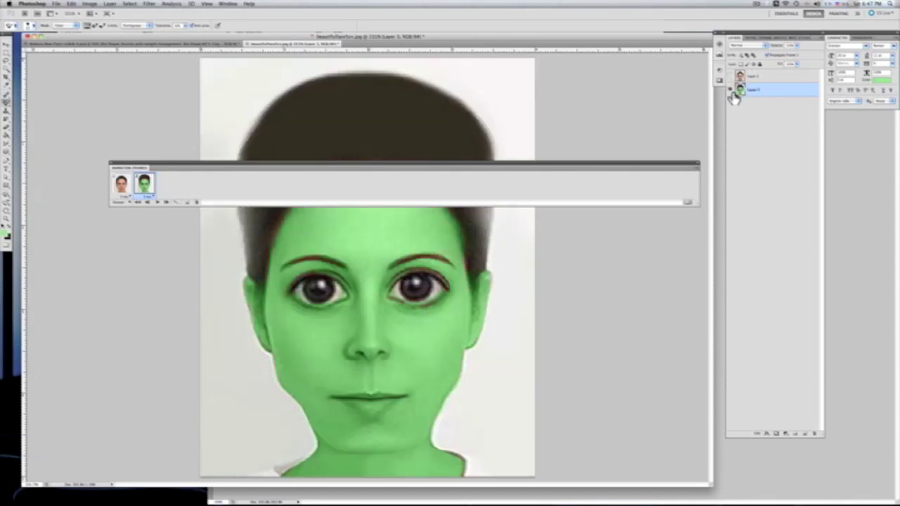
- Tween the normal and green face frames with 12 added frames, using all layers and position, opacity and effects
click(120, 198)
click(91, 204)
click(176, 204)
click(176, 204)
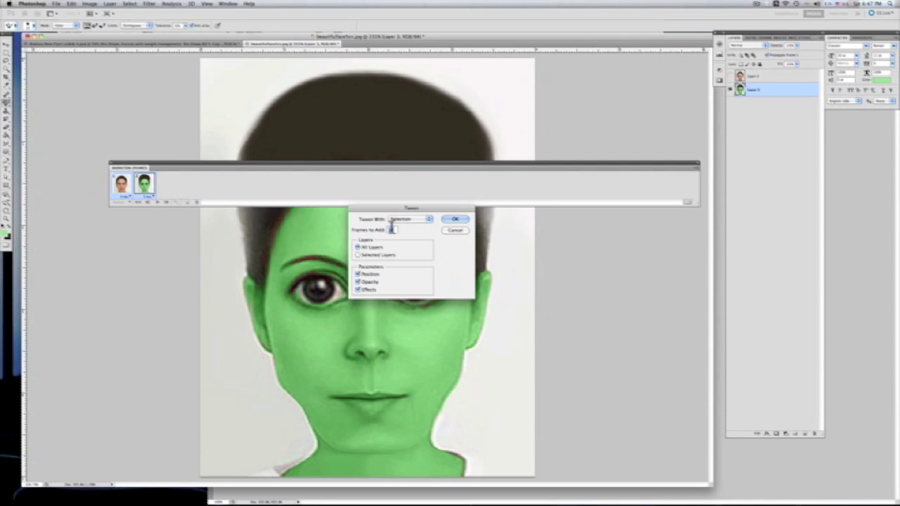
text(12)
click(456, 220)
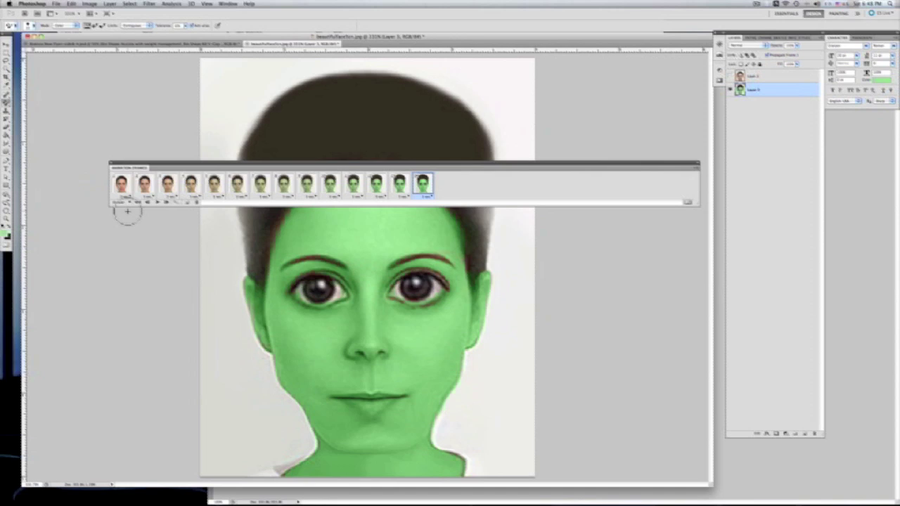
- Set all the tweened frames between the first and last frame to no delay
click(402, 198)
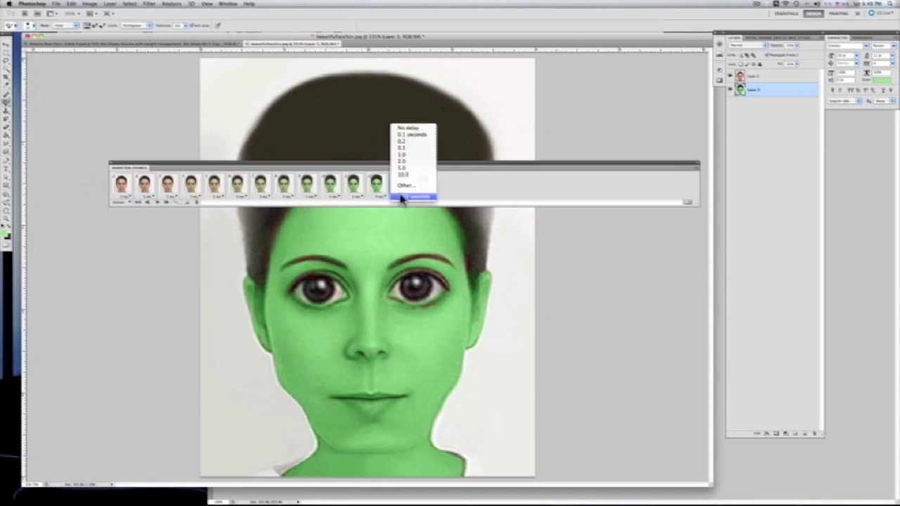
click(355, 210)
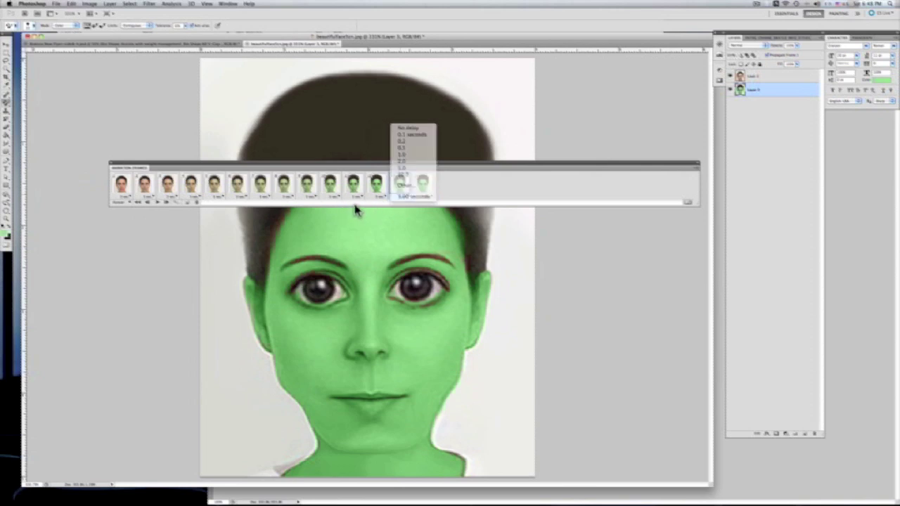
click(140, 201)
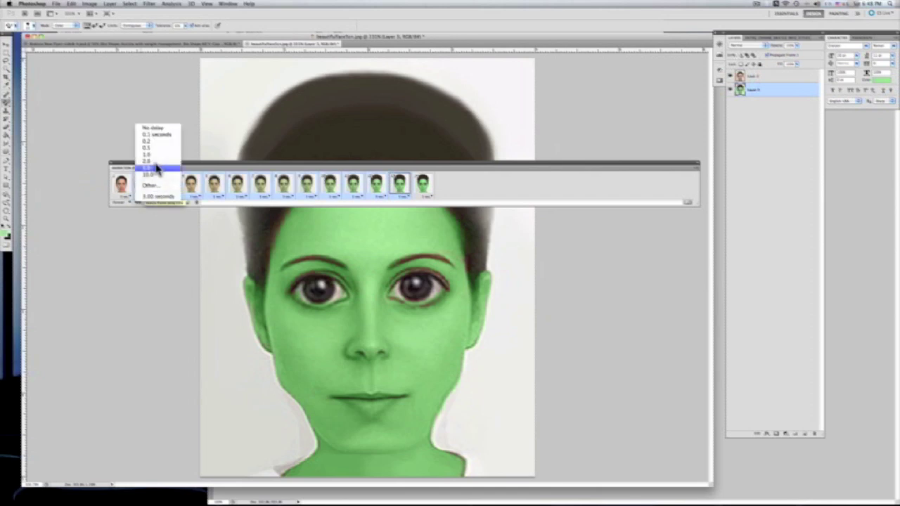
click(156, 131)
- Set the delay of the first and last frames so they hold longer than the tweened frames
click(124, 204)
click(124, 202)
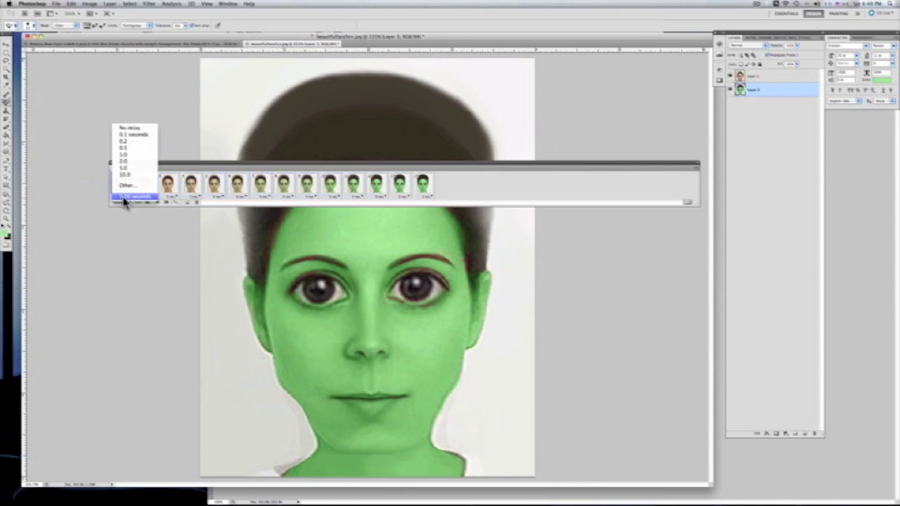
click(138, 166)
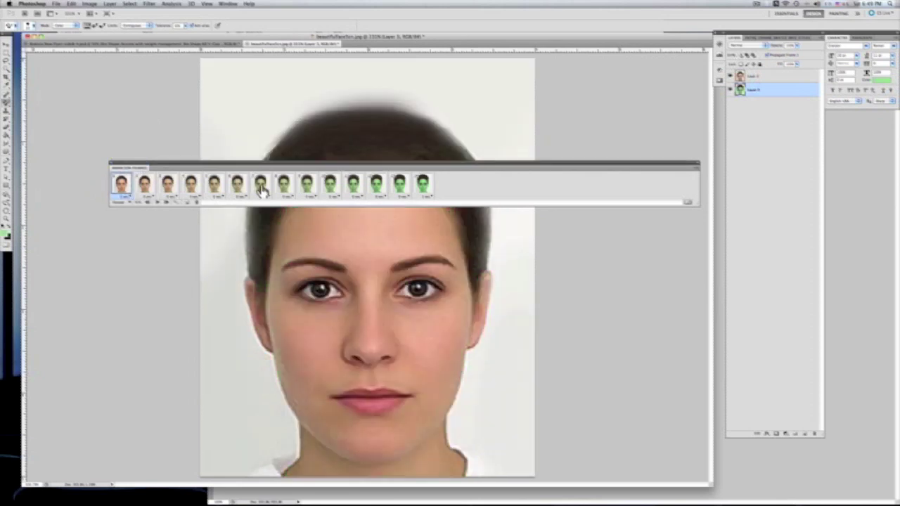
click(422, 201)
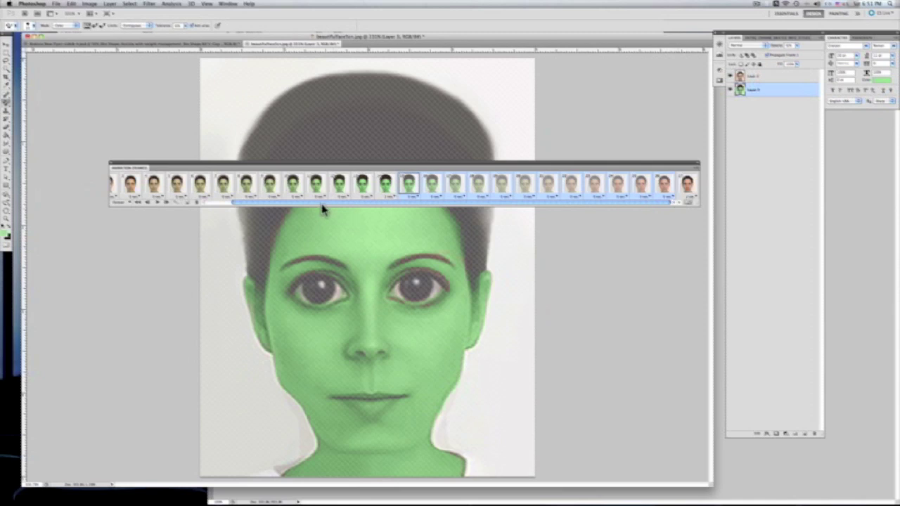
- Return to the first frame, move the animation timeline clear of the face and play the morph animation
drag(325, 205, 253, 203)
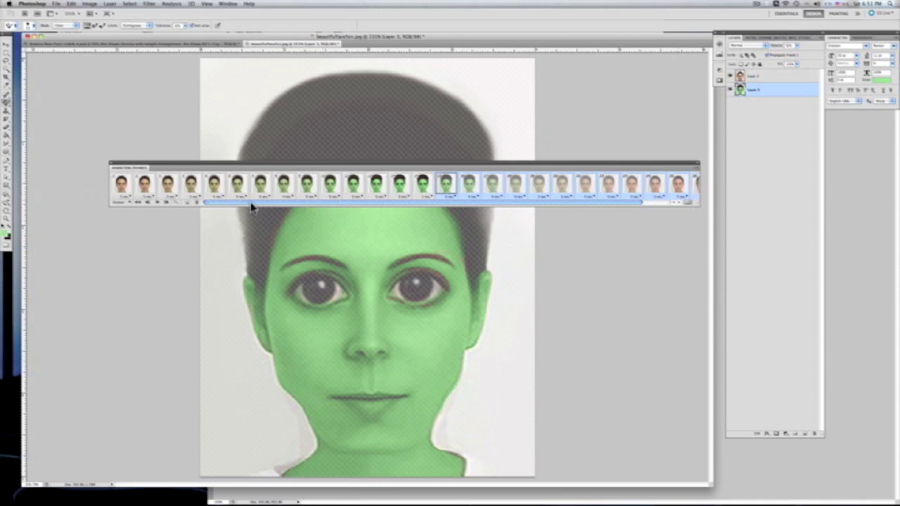
click(138, 203)
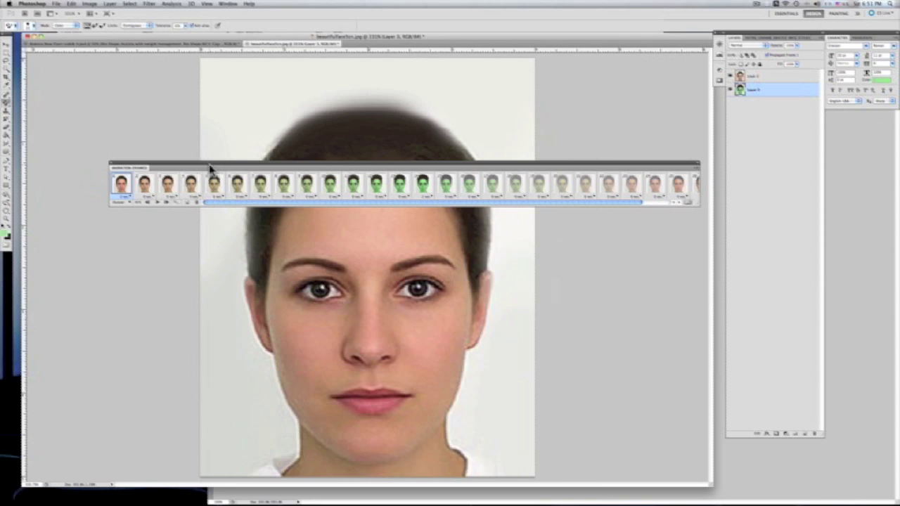
drag(209, 168, 191, 68)
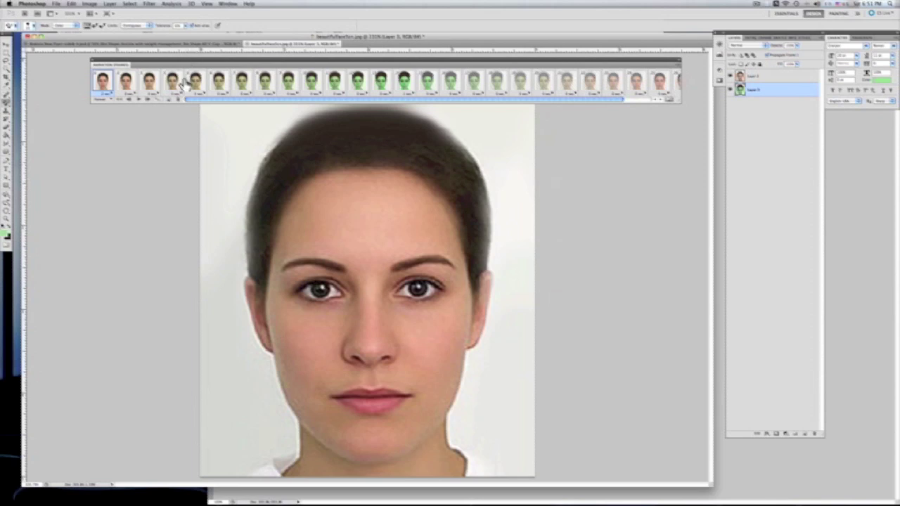
click(139, 100)
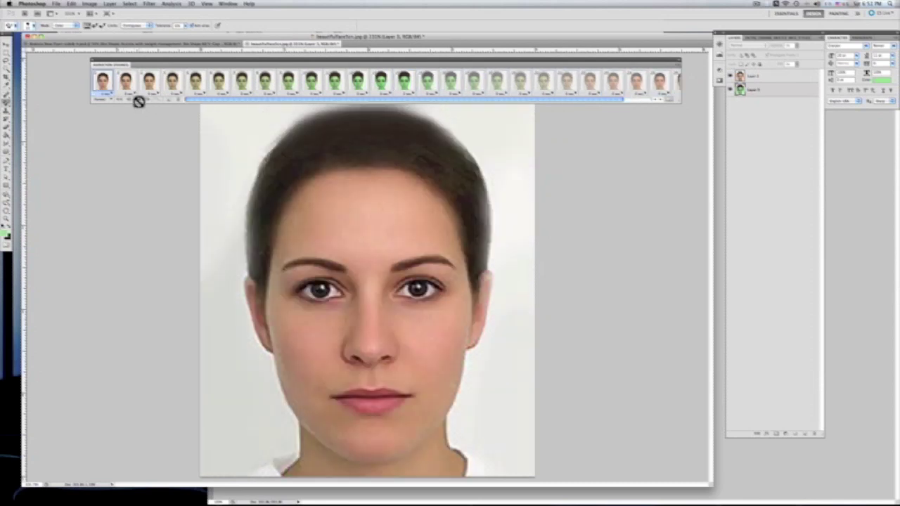
drag(141, 63, 78, 58)
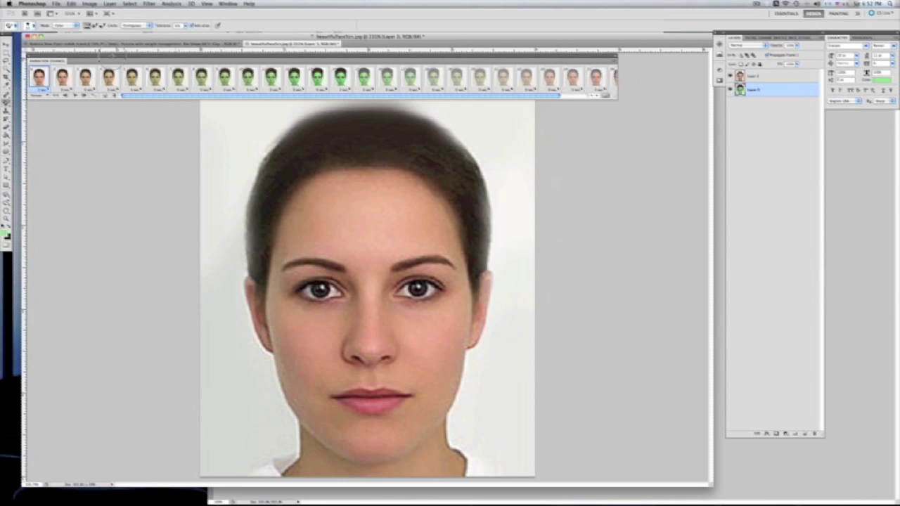
mouse_move(105, 58)
mouse_down()
mouse_move(106, 74)
mouse_move(123, 59)
mouse_up()
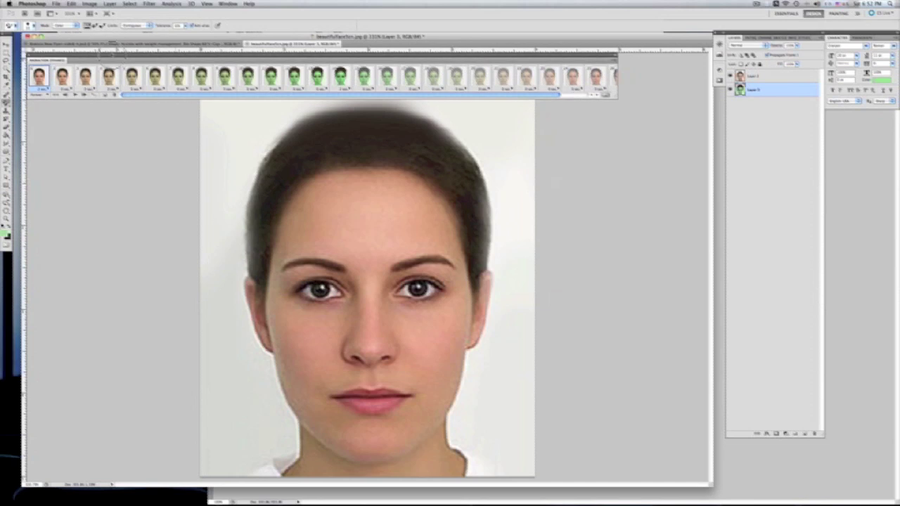